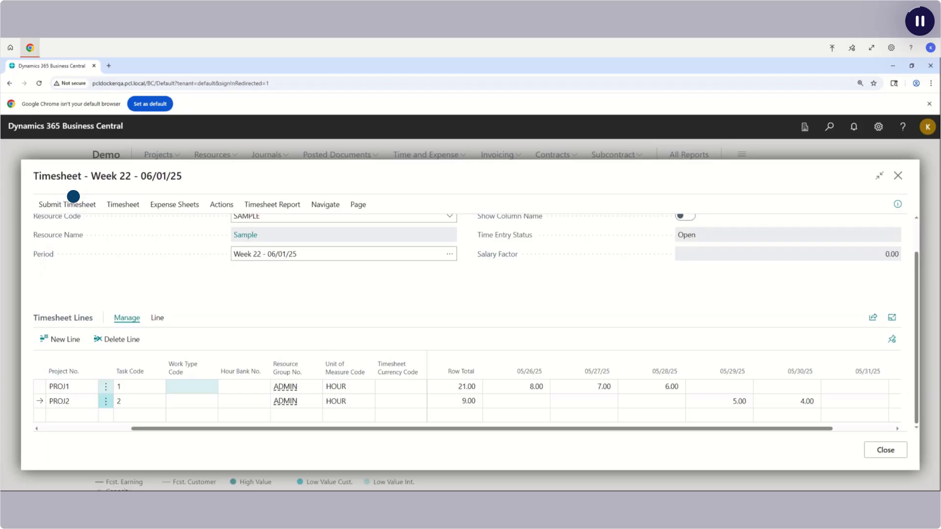
- Submit the timesheet for Week 22 - 06/01/25 and confirm the submission
left_click(74, 200)
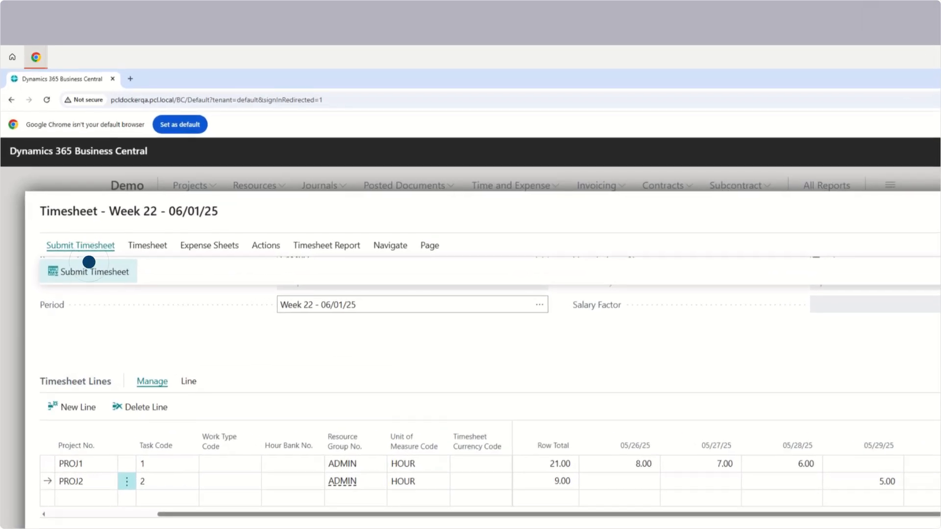
left_click(89, 262)
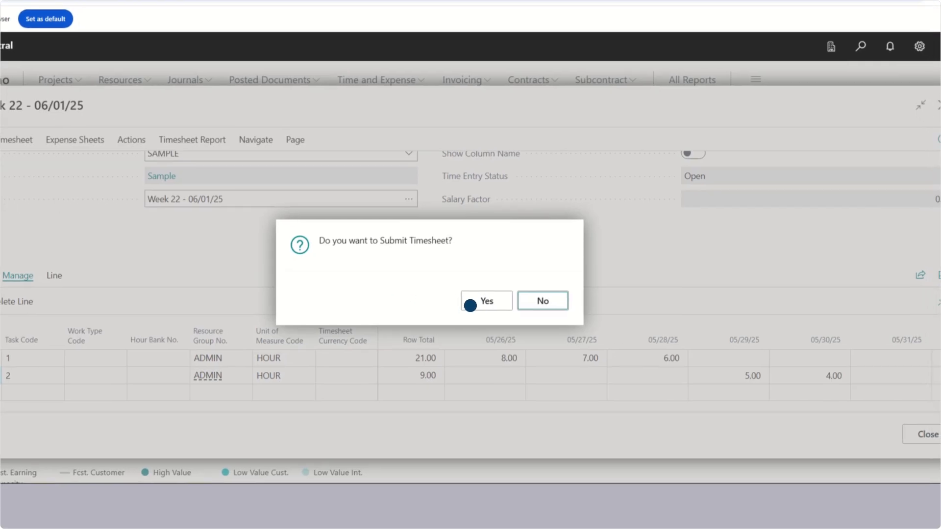
left_click(470, 306)
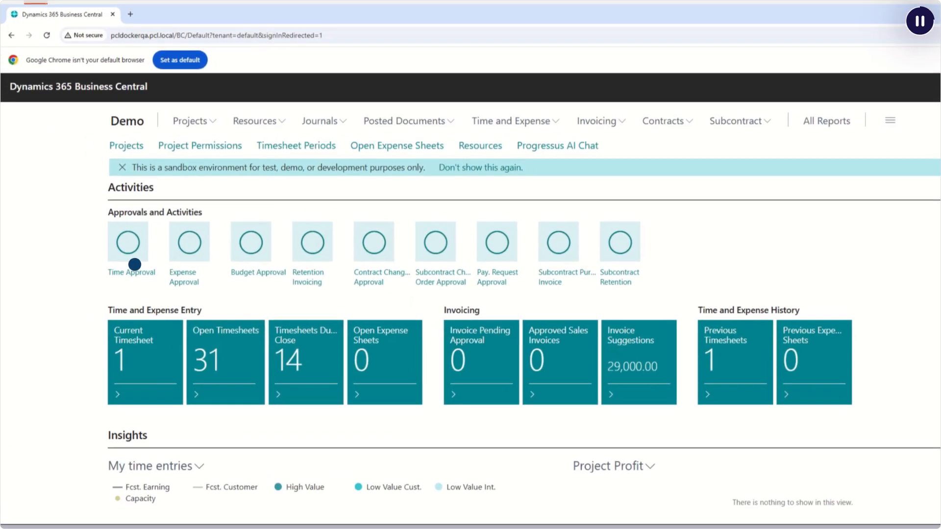
- Approve all pending PROJ1 and PROJ2 time entries in the time approval page, and return to the home page
left_click(135, 264)
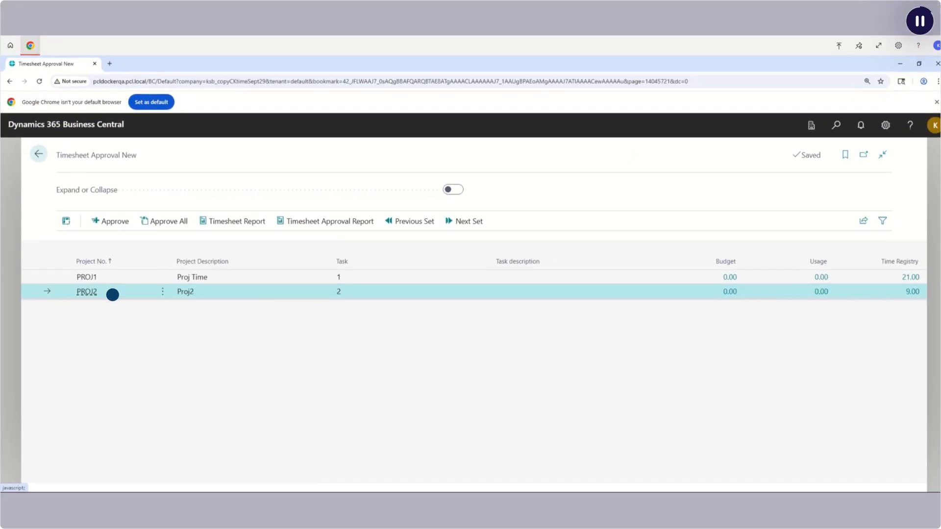
left_click(110, 298)
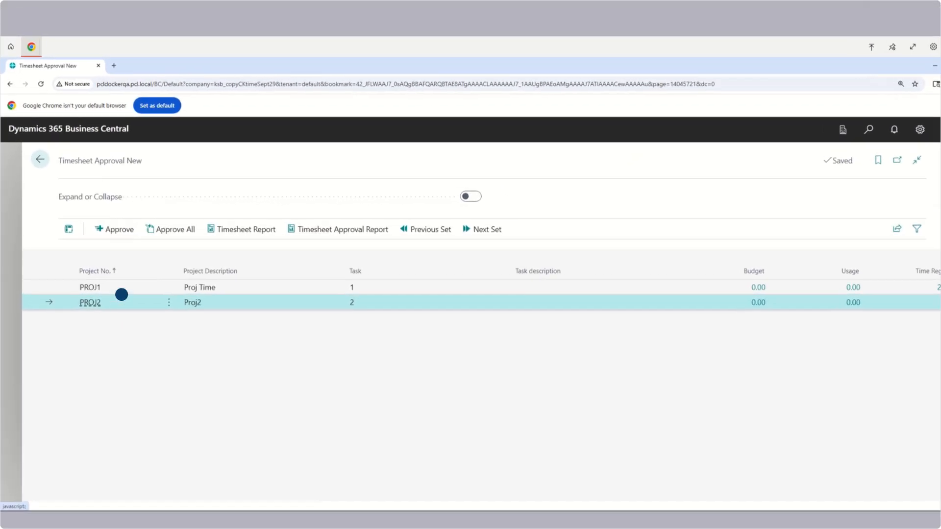
left_click(208, 265)
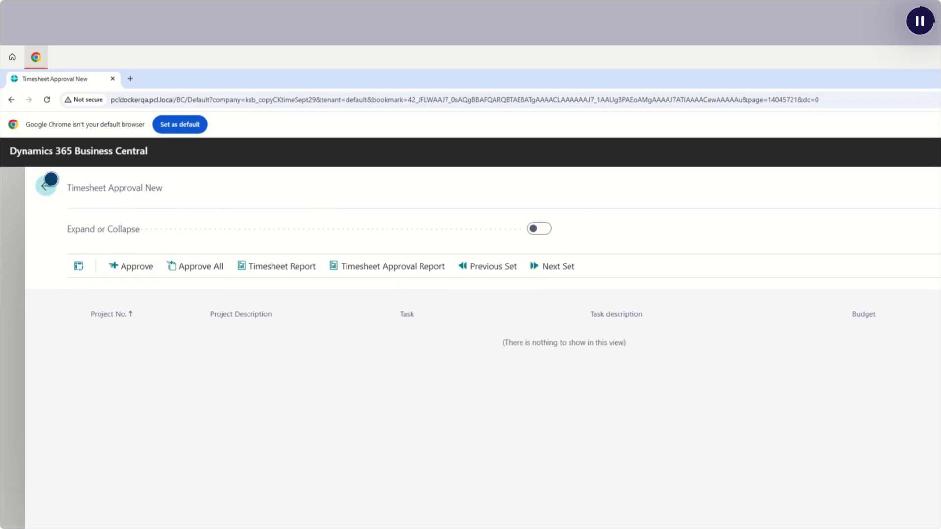
left_click(51, 180)
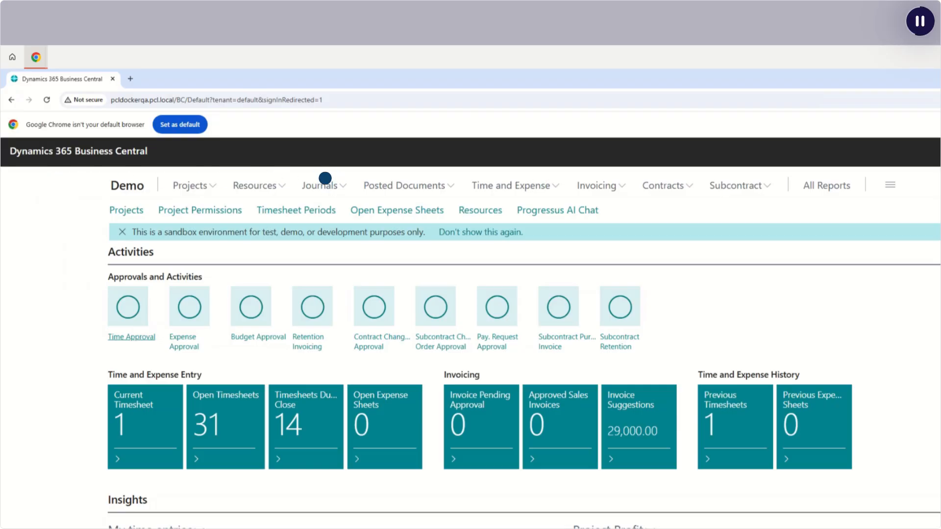
- Post the TIMESHEET batch of the project time journal and confirm the posting
left_click(325, 178)
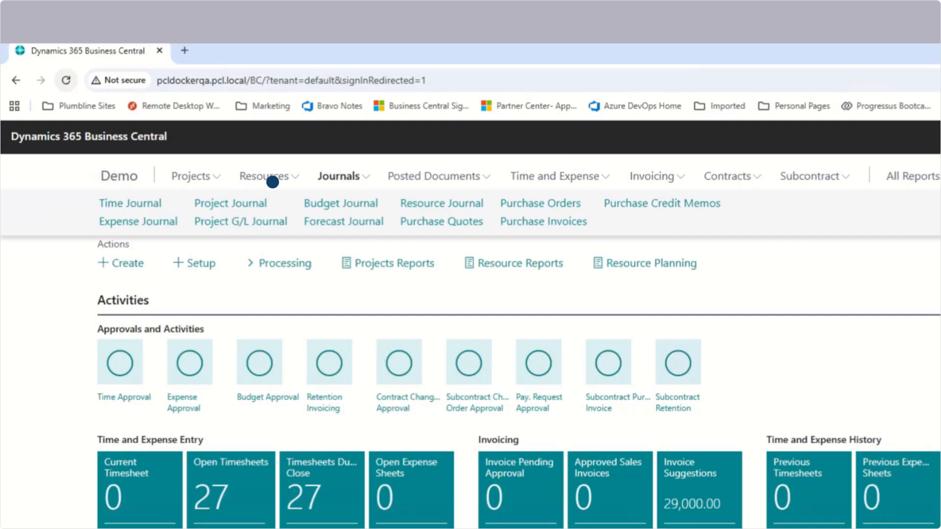
left_click(166, 190)
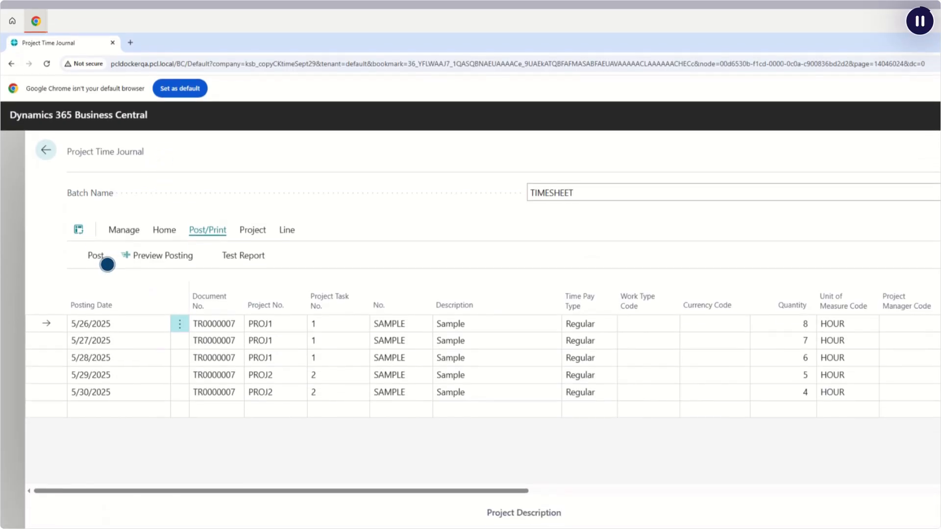
left_click(108, 265)
left_click(108, 265)
left_click(107, 264)
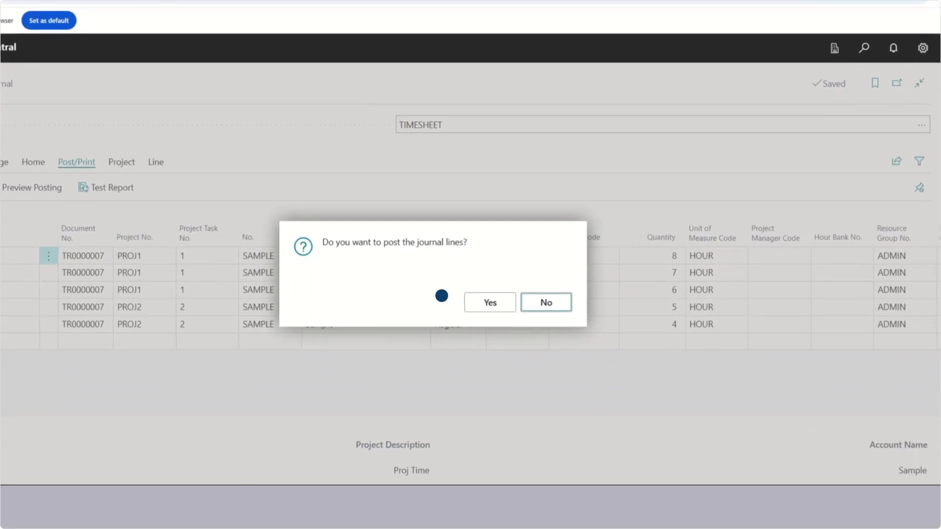
left_click(473, 300)
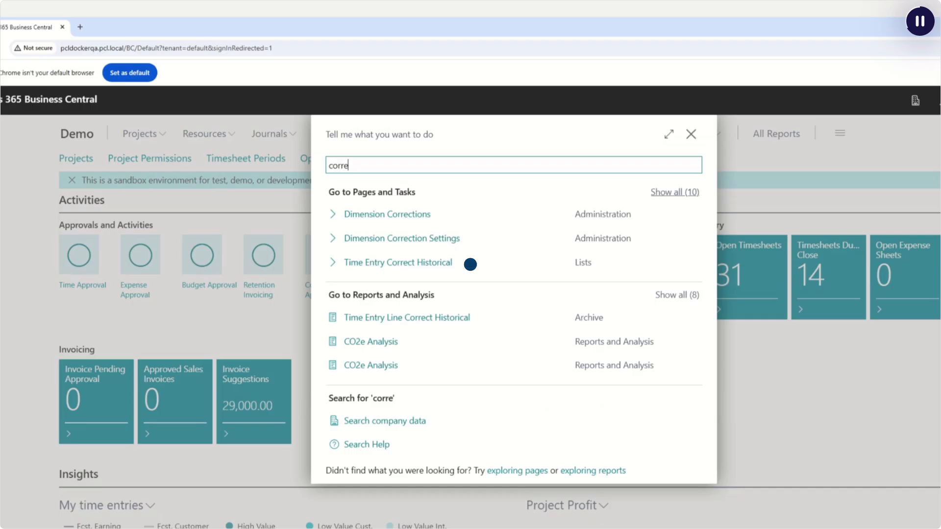
- Search the Time Entry Correct Historical list for "samp", and leave the list
left_click(470, 265)
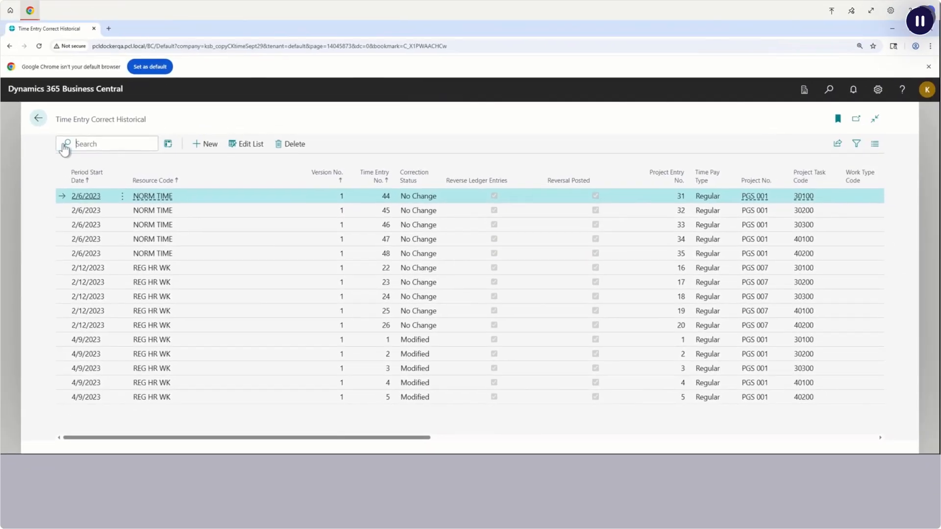
type("sano")
key("BackSpace")
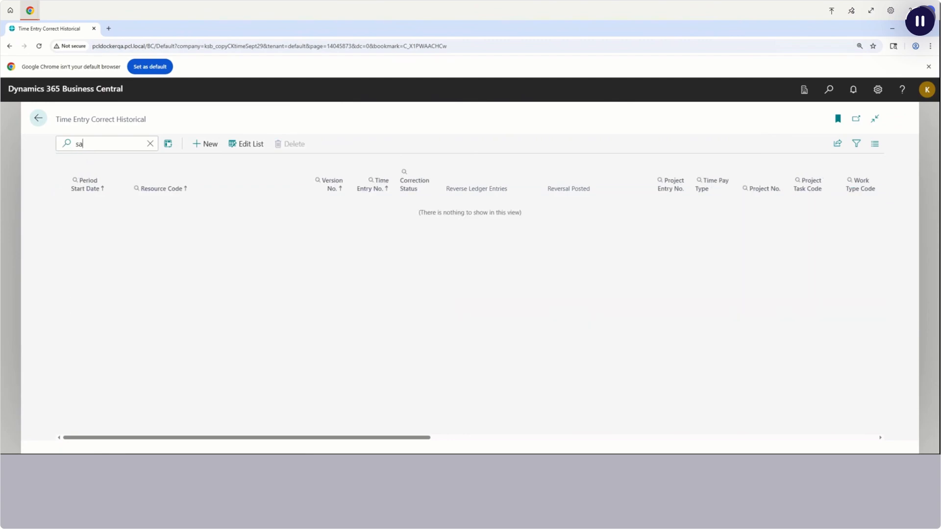
type("mp")
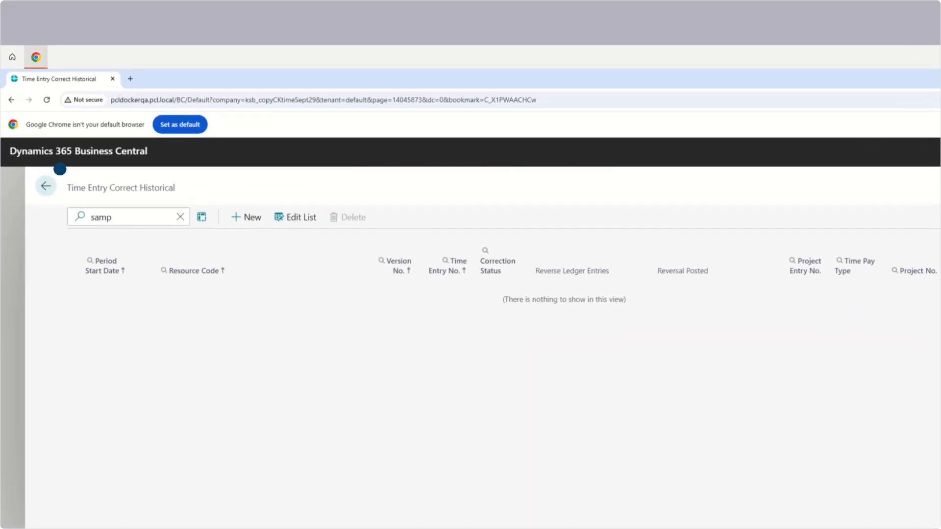
left_click(58, 171)
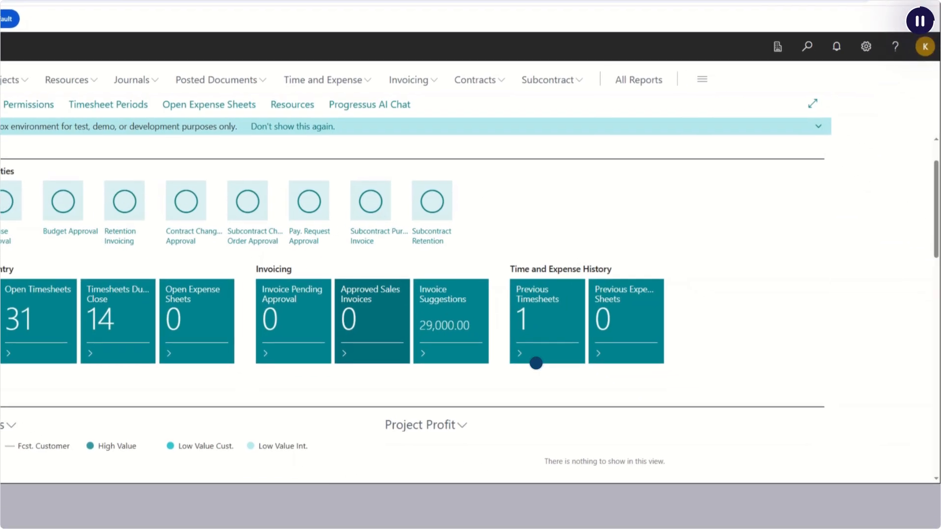
- Reopen the SAMPLE resource's posted timesheet for Week 22 - 06/01/25
left_click(536, 363)
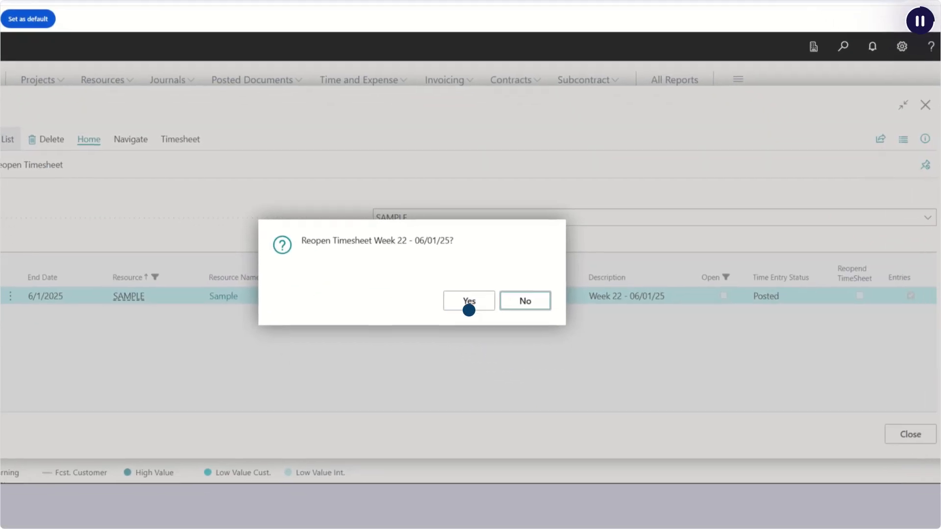
left_click(623, 404)
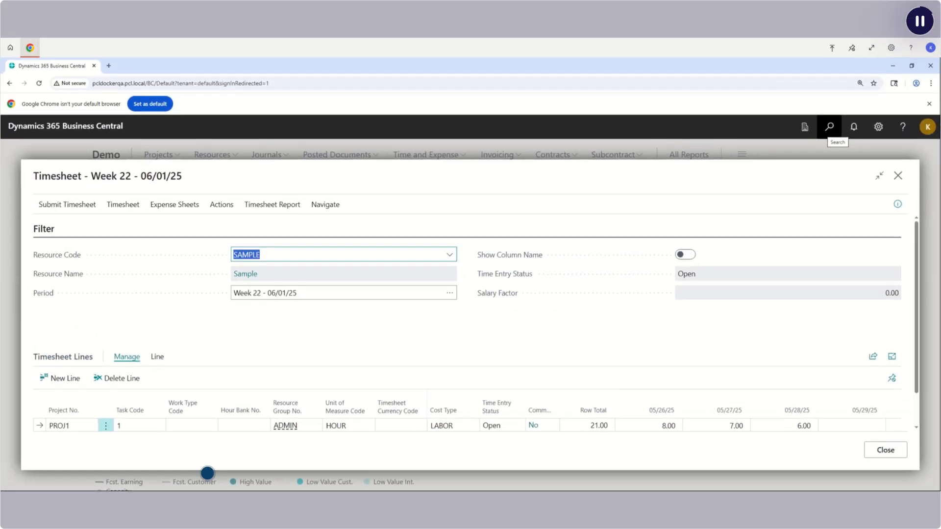
left_click(208, 473)
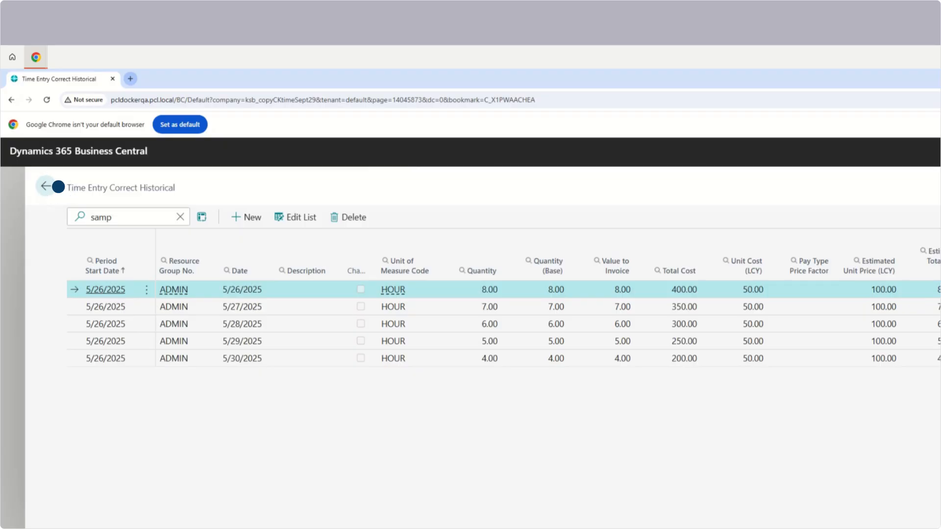
- Open the Week 22 timesheet and set the PROJ1 line's hours for 05/27/25 to 7.5
left_click(59, 187)
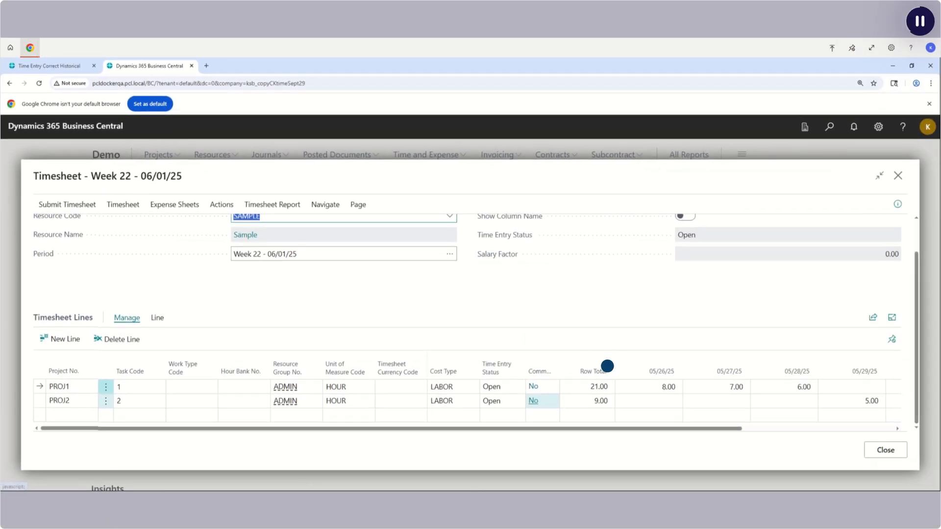
left_click(653, 386)
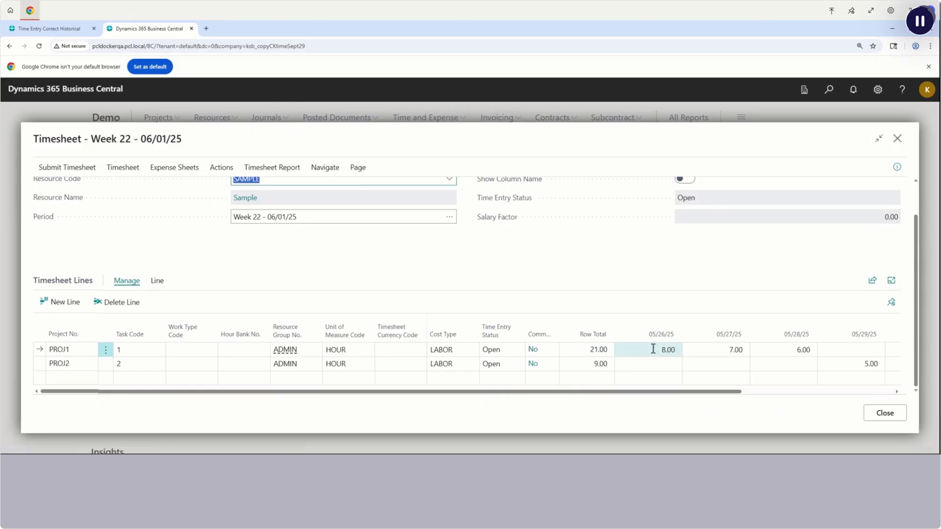
key("Tab")
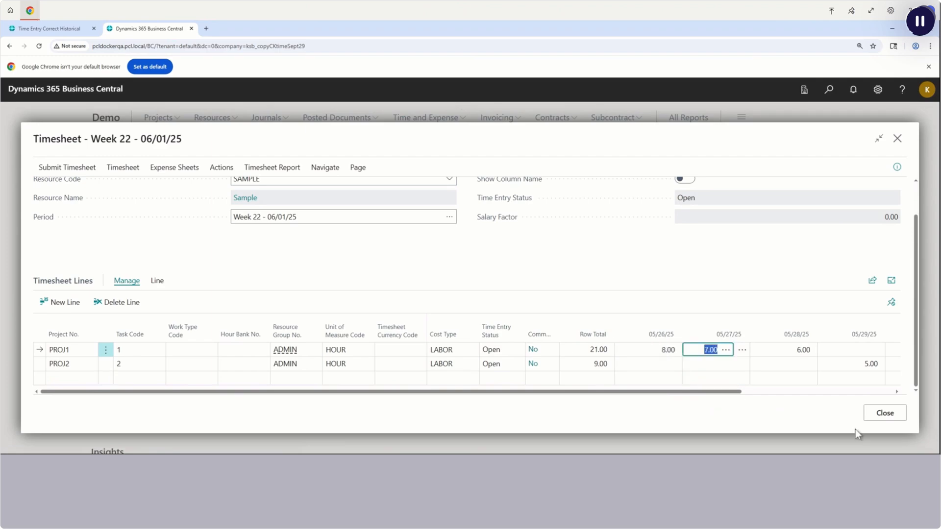
type("7")
key("Tab")
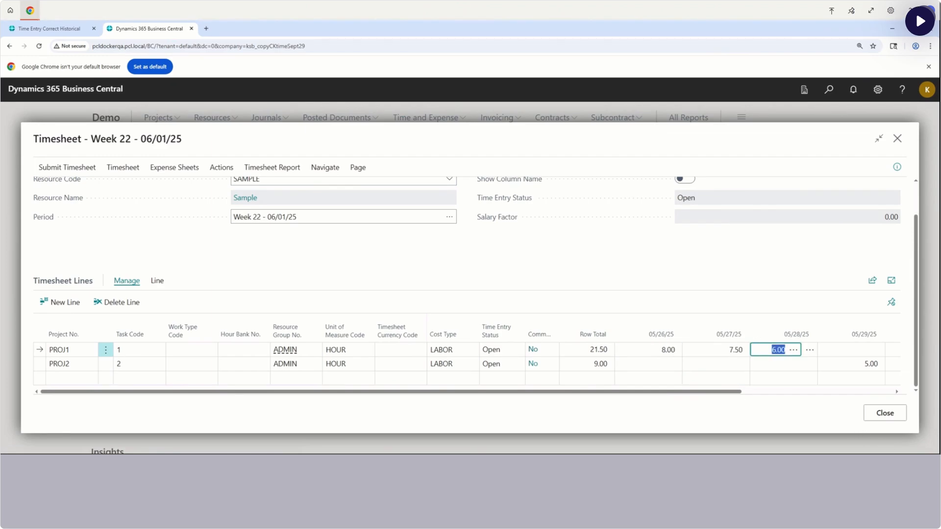
- Clear the PROJ1 line's hours for 05/28/25
left_click_drag(697, 392, 827, 395)
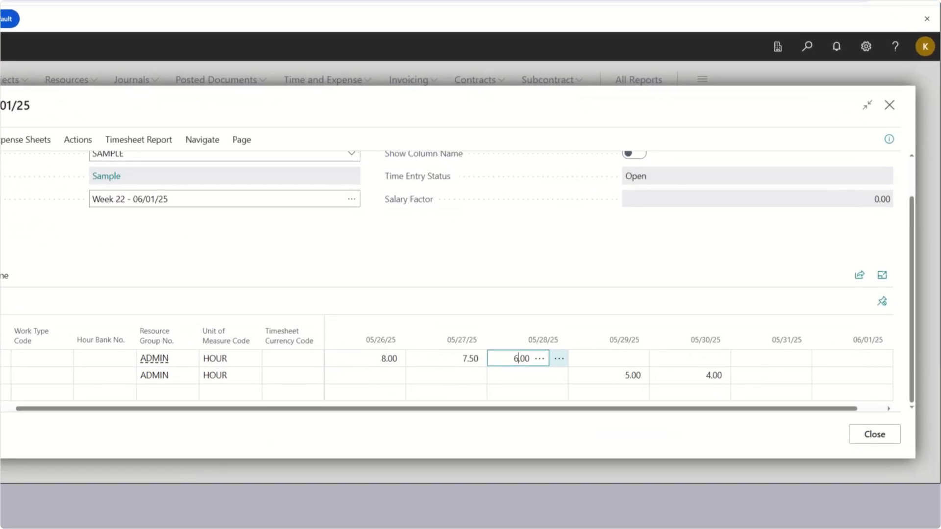
left_click(518, 358)
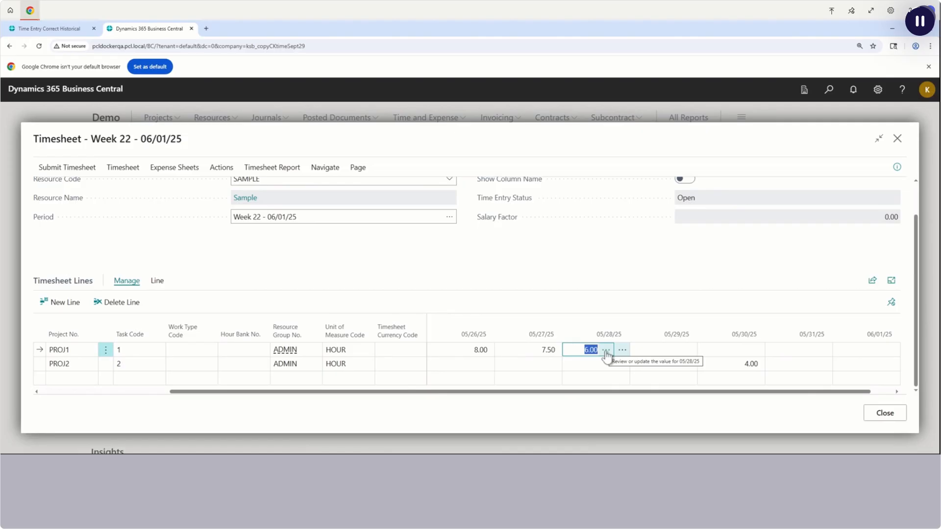
key("Delete")
key("Tab")
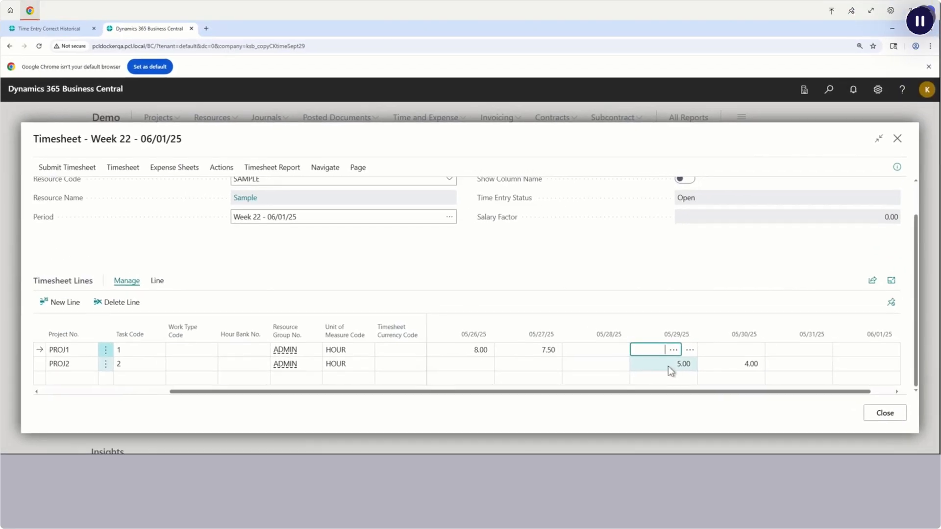
- Add the comment "comment" to the PROJ2 entry for 05/29/25 and set its hours to 5.5
left_click(671, 372)
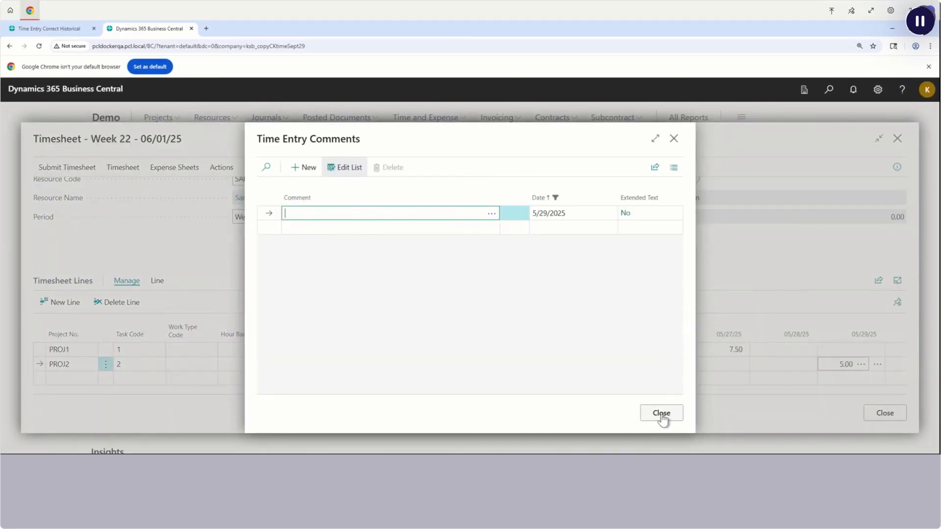
type("comment")
key("Tab")
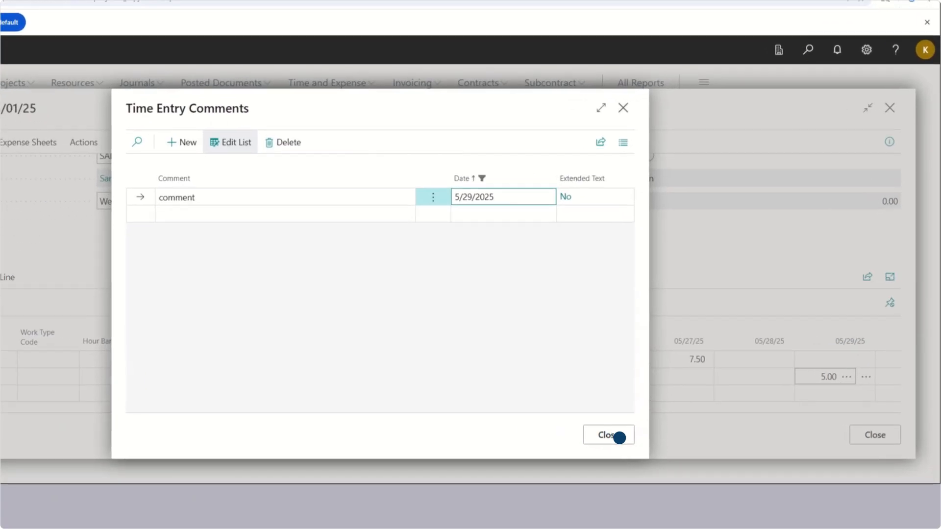
left_click(620, 438)
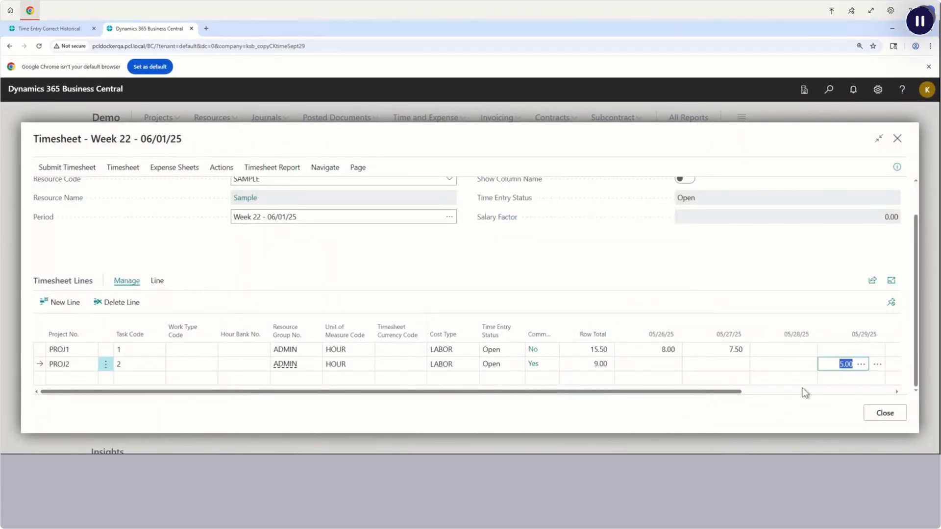
type("5.5")
key("Tab")
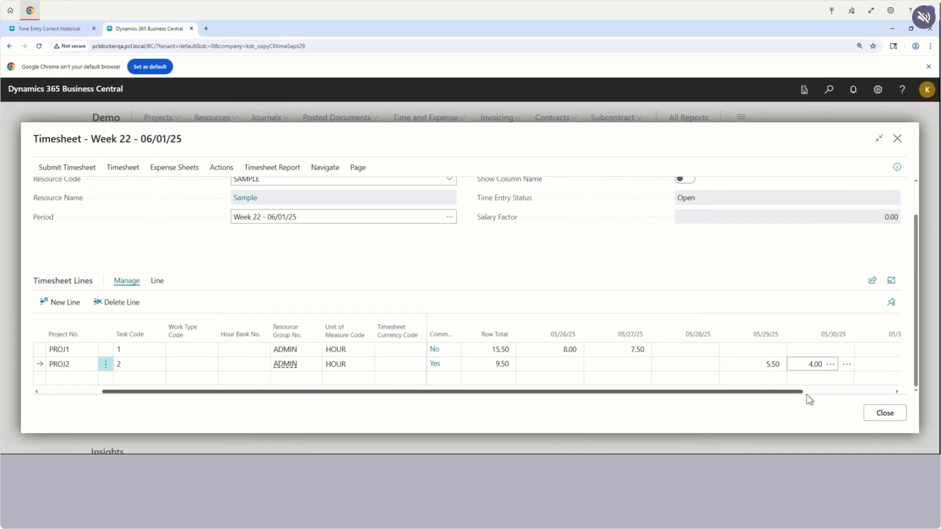
- Enter 2 hours on the PROJ2 line for 05/31/25
left_click(850, 376)
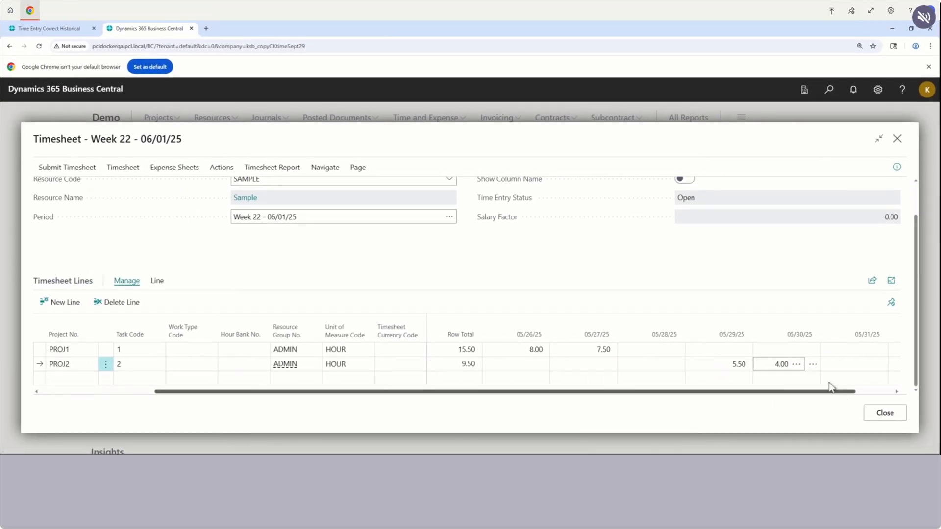
left_click(838, 364)
type("2")
key("Tab")
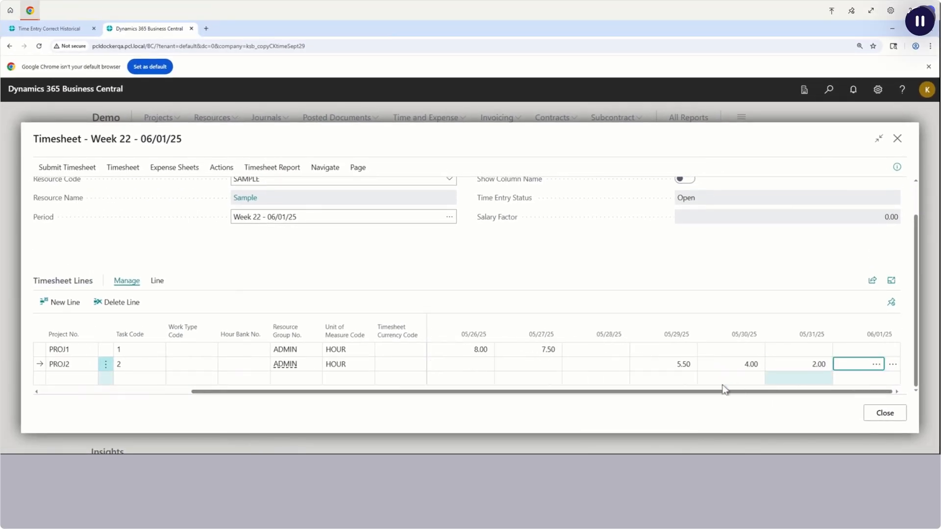
- Submit the corrected Week 22 timesheet
left_click(83, 170)
left_click(82, 192)
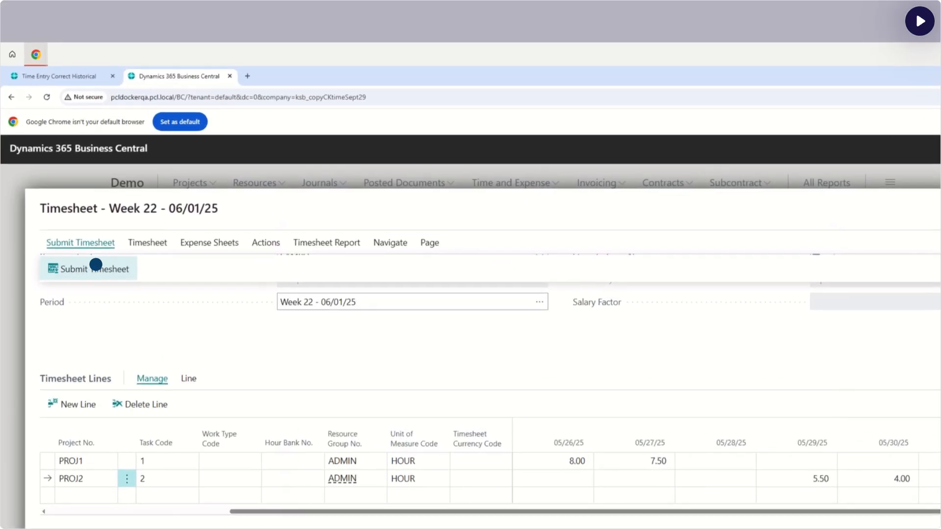
left_click(96, 265)
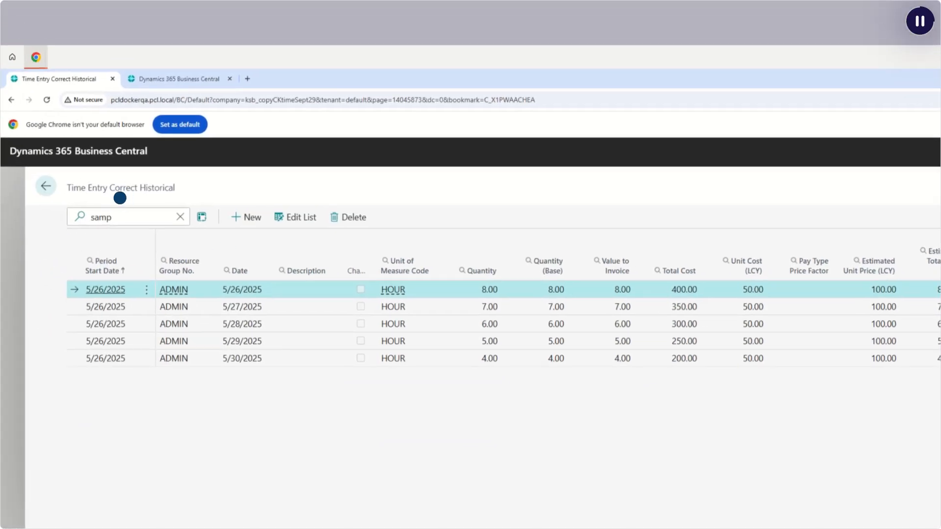
- Review the correction status of the SAMPLE time entries in the Time Entry Correct Historical list
left_click(120, 198)
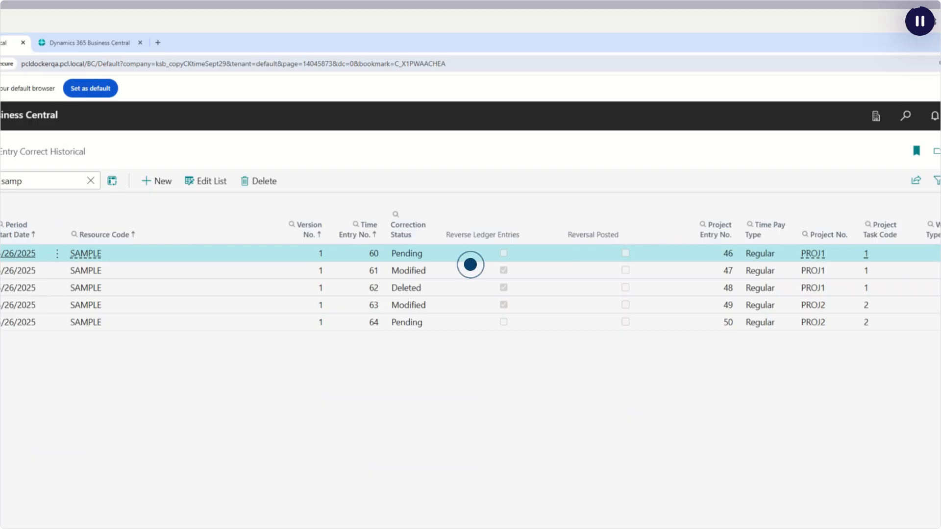
left_click(138, 325)
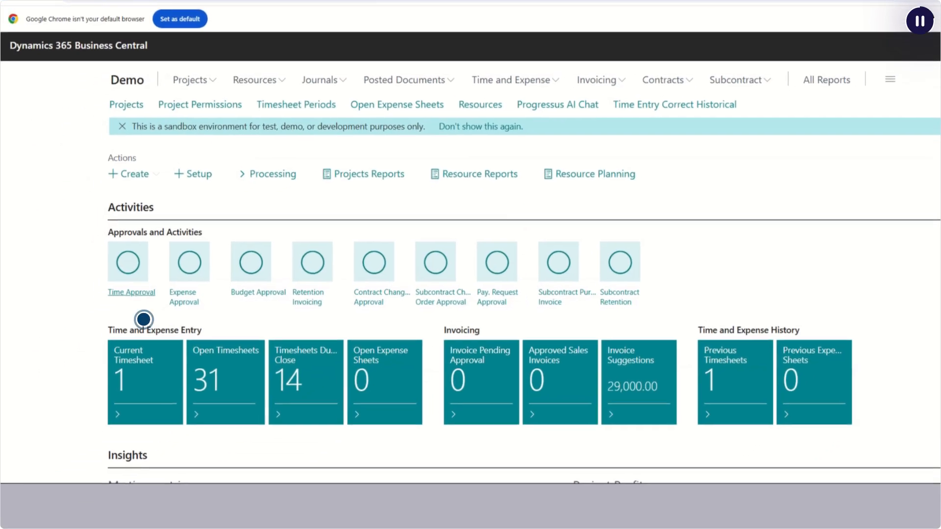
- Open the time approval page, examine the quantities of the PROJ1 time entries, and close them
left_click(143, 320)
left_click(144, 320)
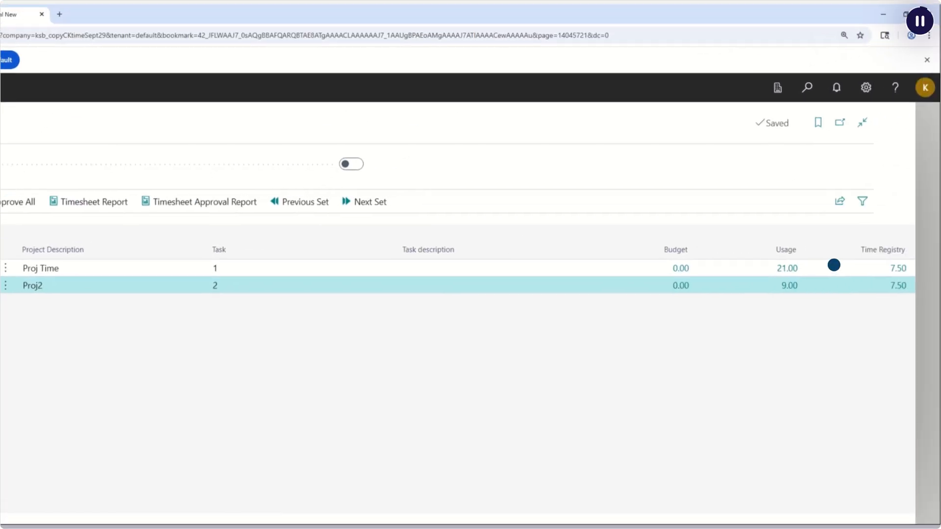
left_click(840, 265)
left_click(840, 265)
left_click(840, 265)
left_click(840, 264)
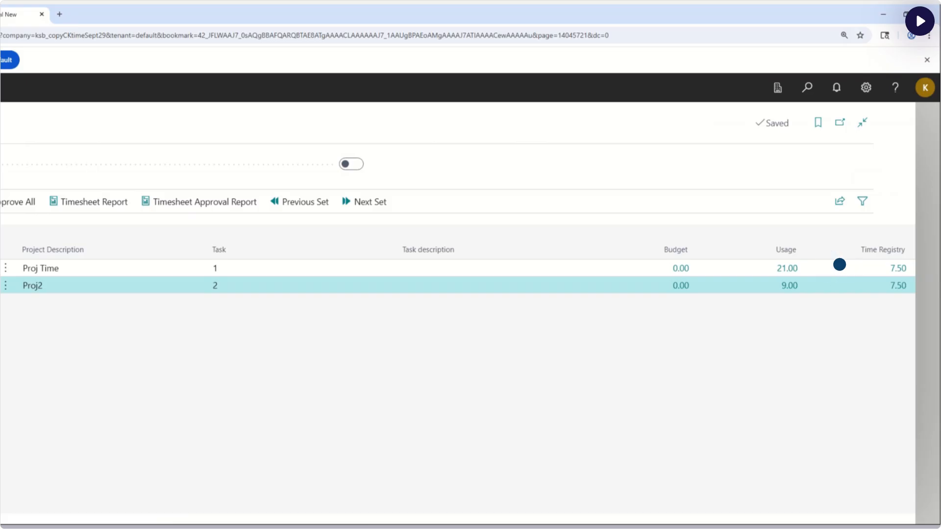
left_click(840, 265)
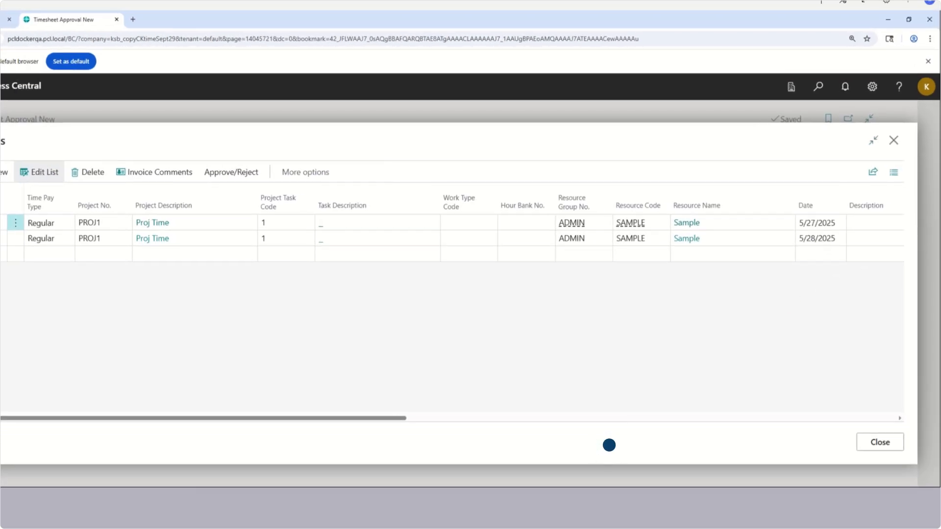
left_click(610, 445)
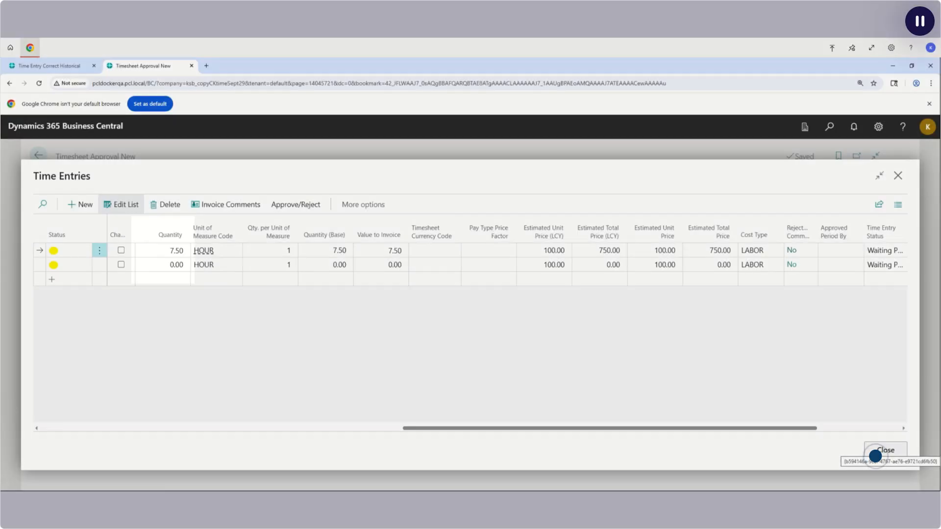
left_click(876, 456)
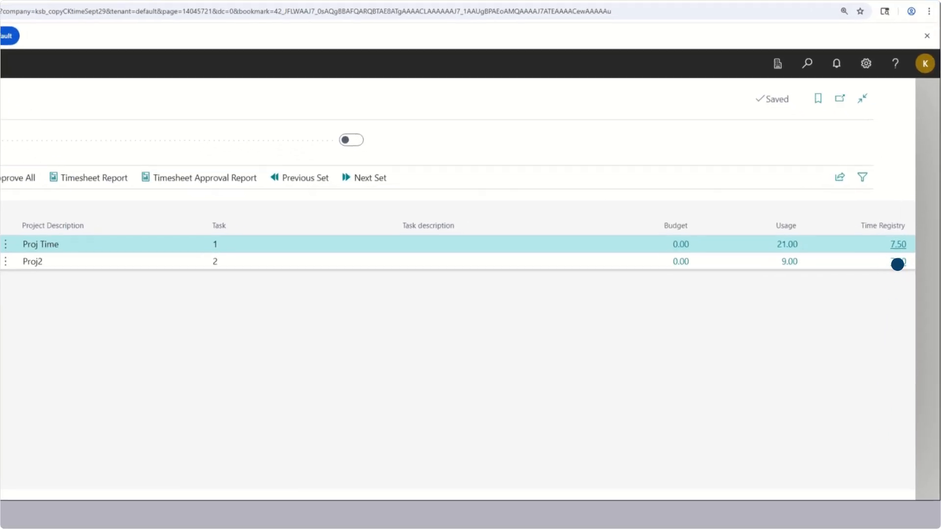
- Open the time entries of the Proj2 line in timesheet approval, examine their quantities and estimated prices, and close them
left_click(898, 264)
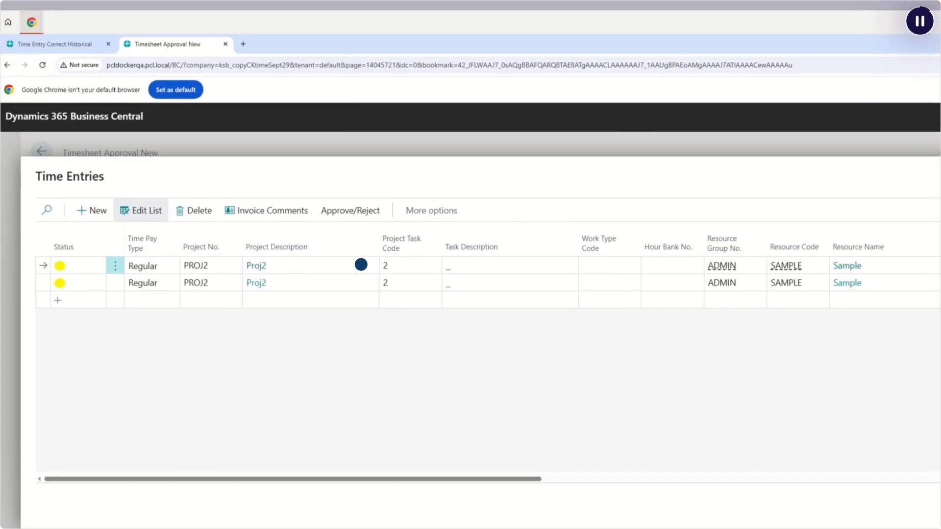
left_click(306, 264)
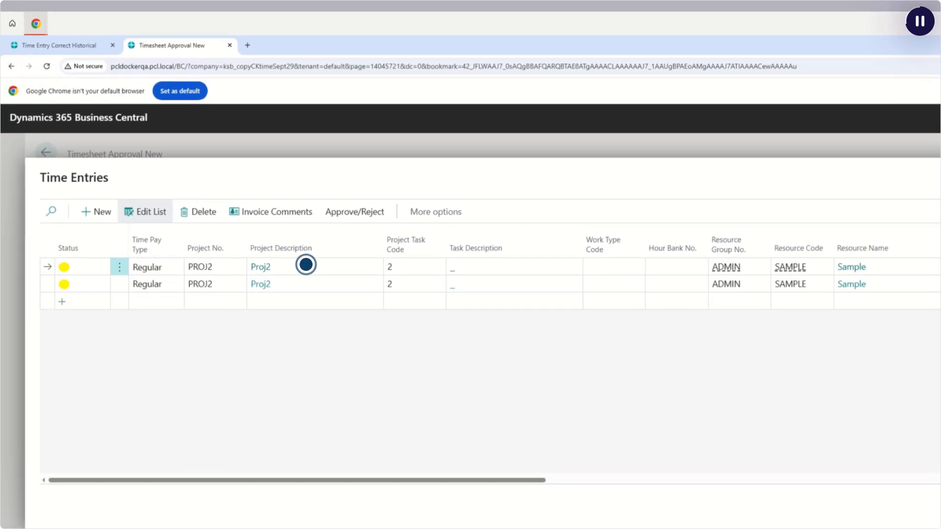
scroll(306, 265, "right", 10)
left_click(162, 265)
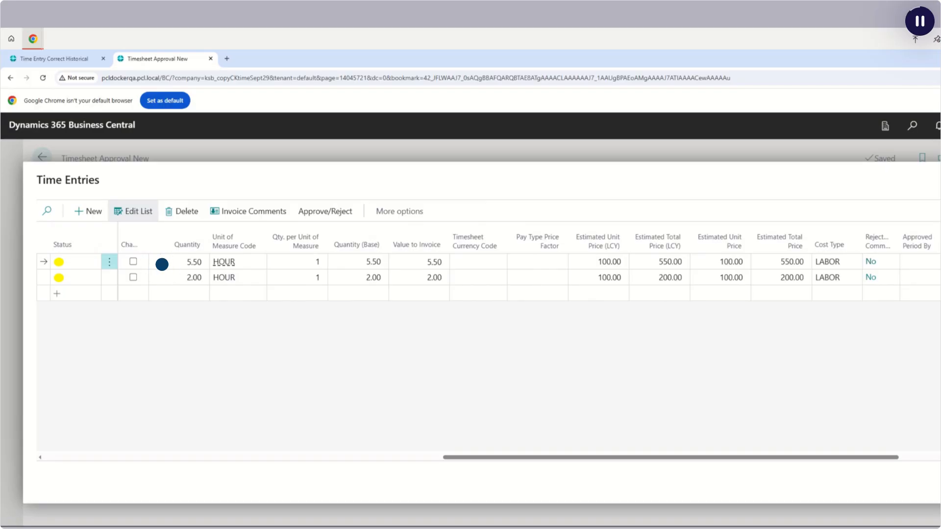
key("Escape")
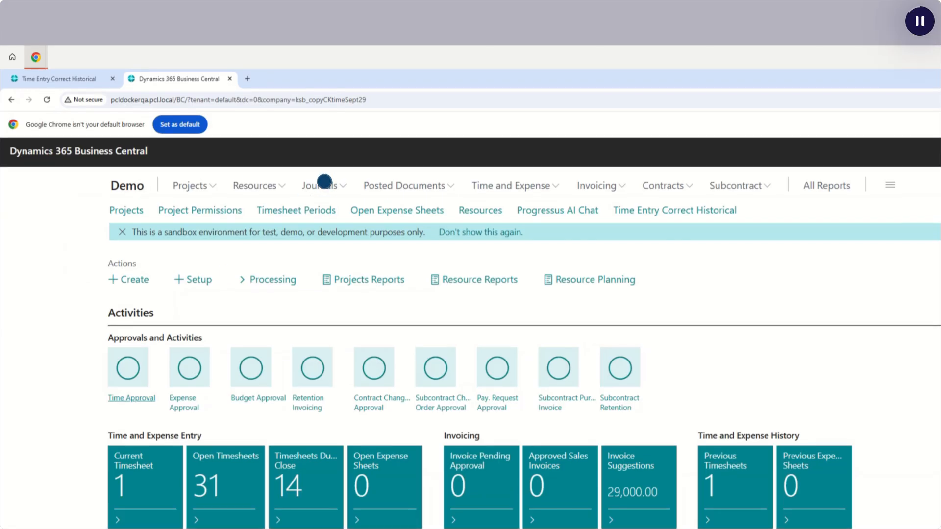
- Open the Time Journal
left_click(324, 182)
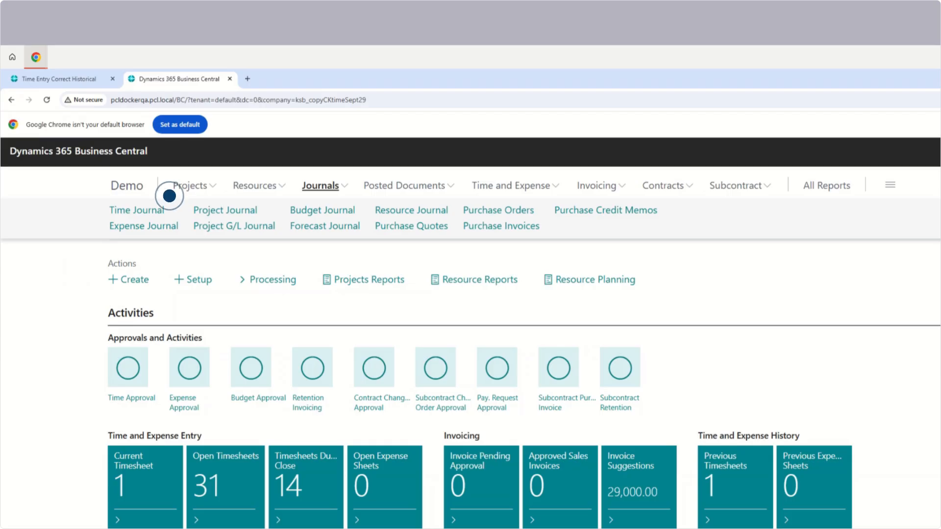
left_click(166, 197)
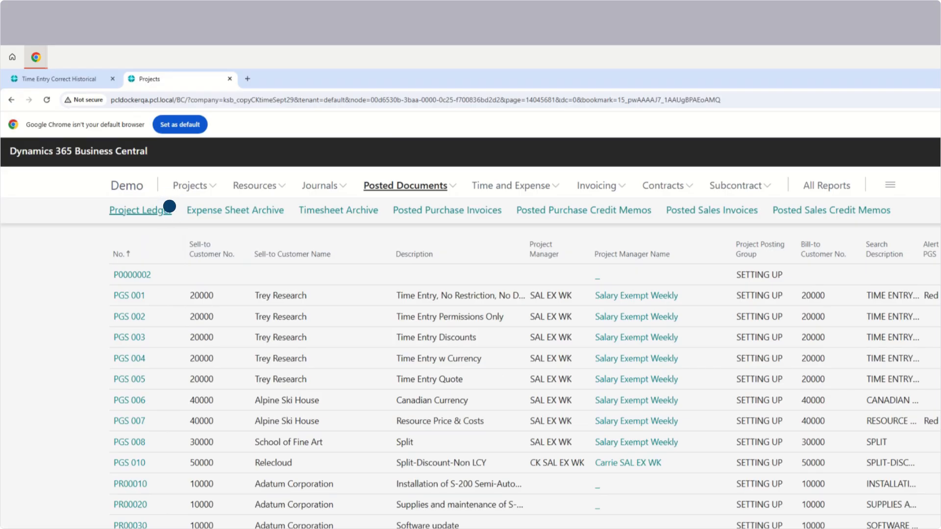
- Search the Project Ledger for proj1 and examine the entries' quantities, reversed entry numbers, costs and prices
type("proj1")
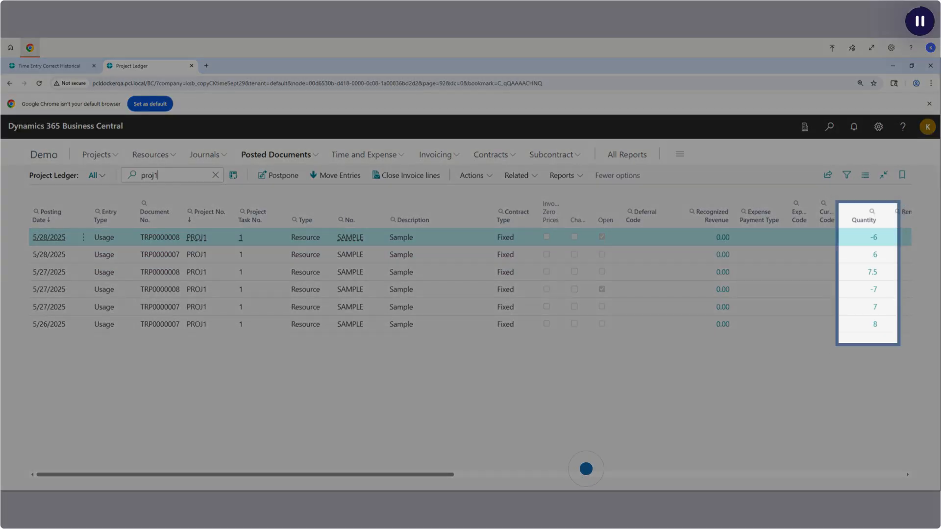
left_click(586, 472)
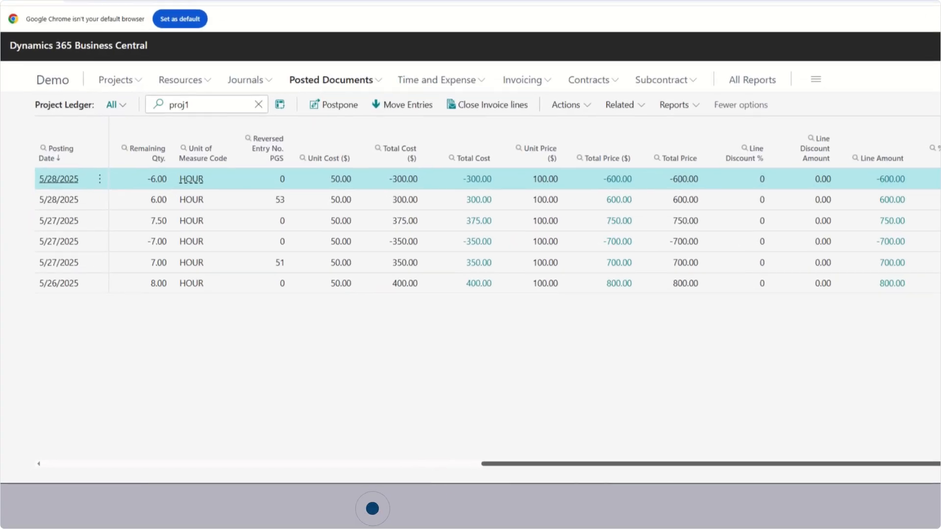